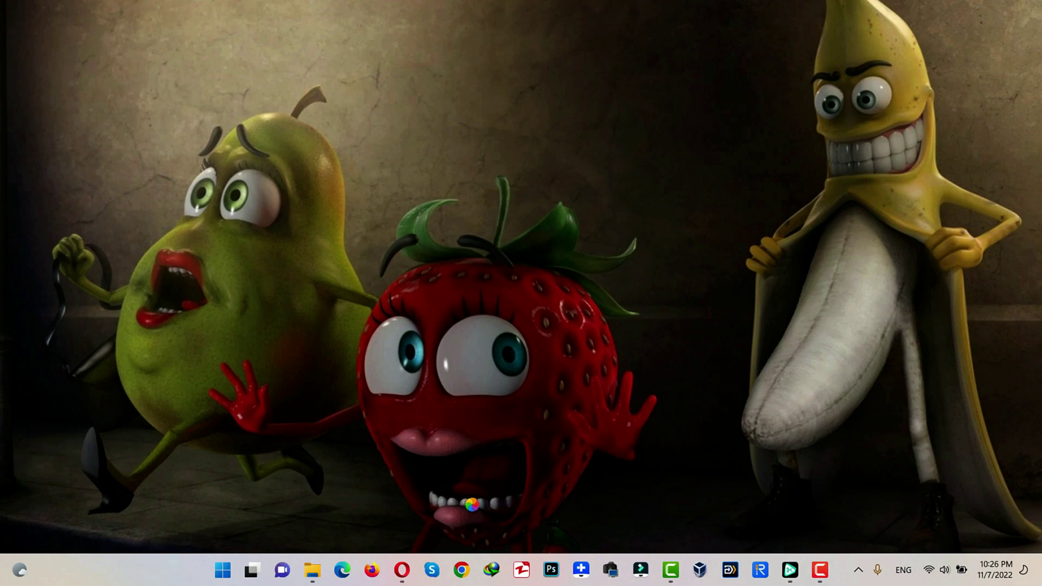
# Step: Bring up Opera's TikTok feed, then switch to the iMyFone TopClipper tab
pyautogui.click(399, 570)
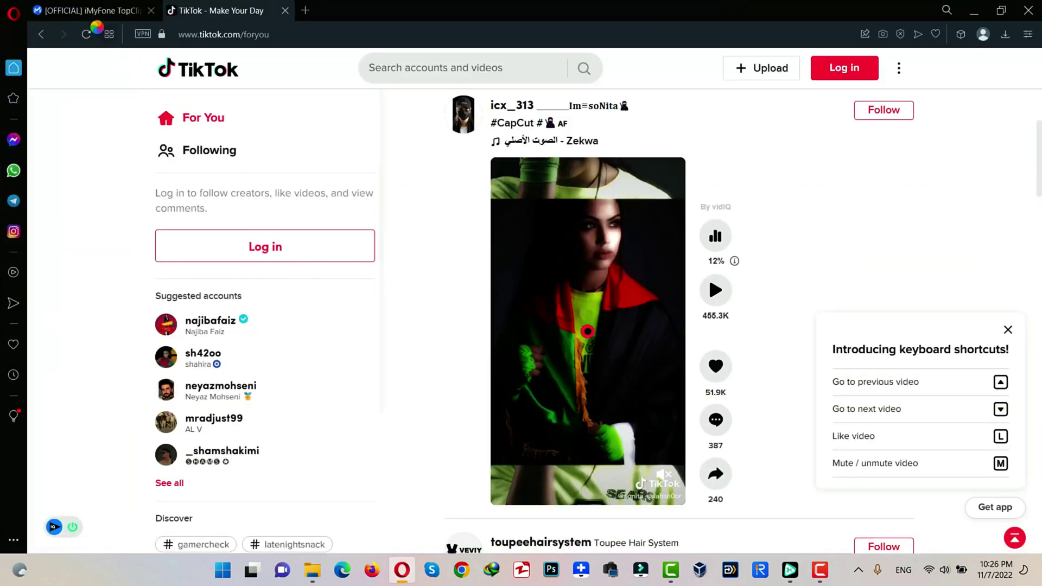
pyautogui.hotkey('ctrl', 'Tab')
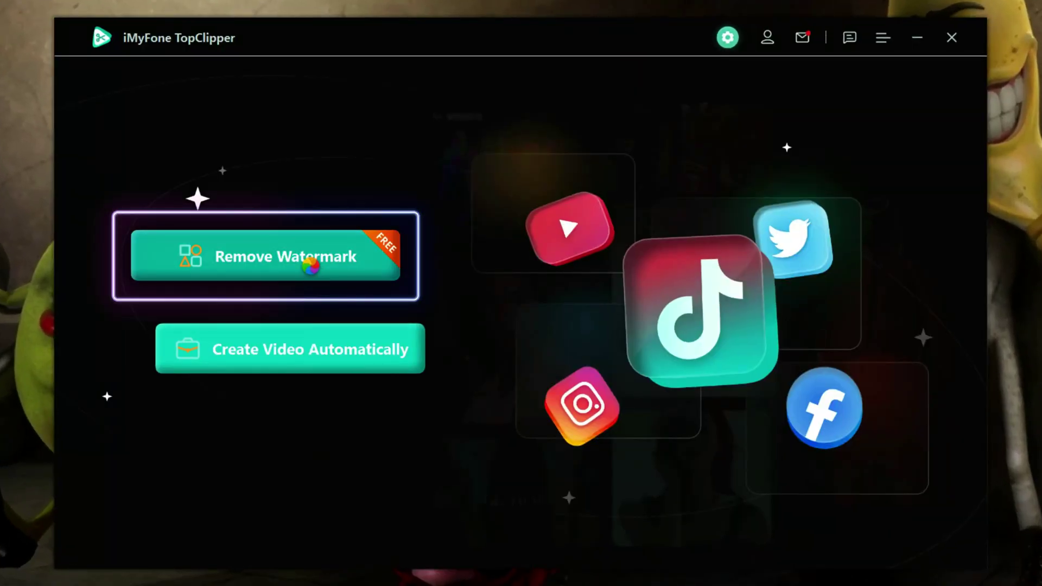
# Step: Choose Remove Watermark on the TopClipper home screen
pyautogui.click(309, 261)
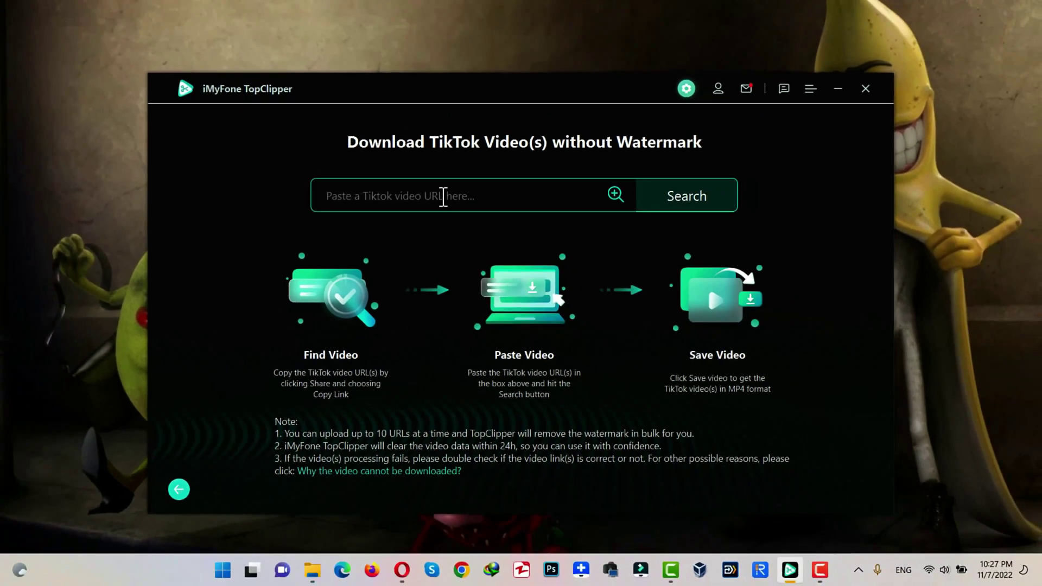
# Step: Pause the current TikTok For You video and copy its share link
pyautogui.click(401, 570)
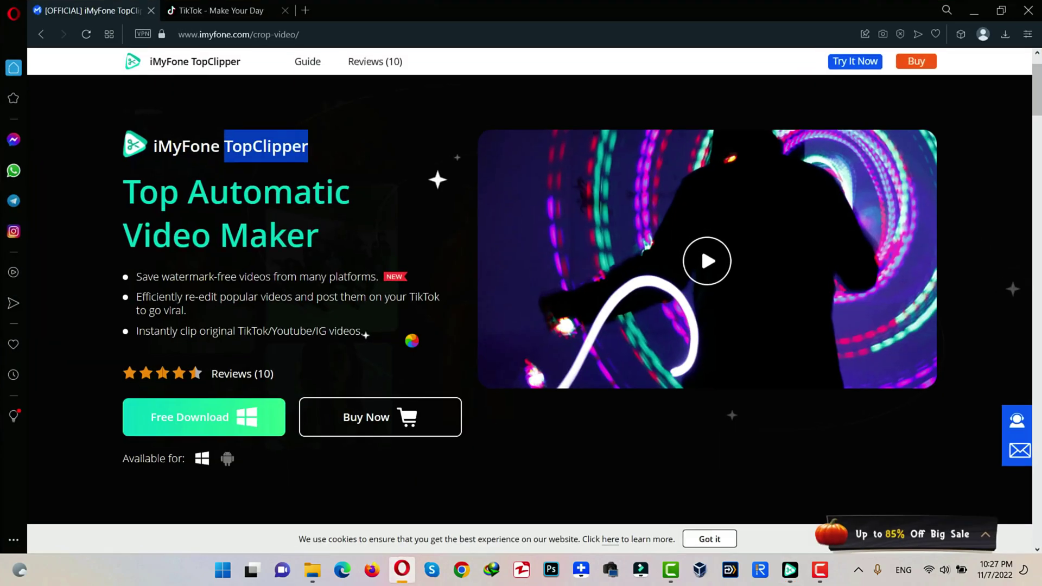
pyautogui.click(260, 12)
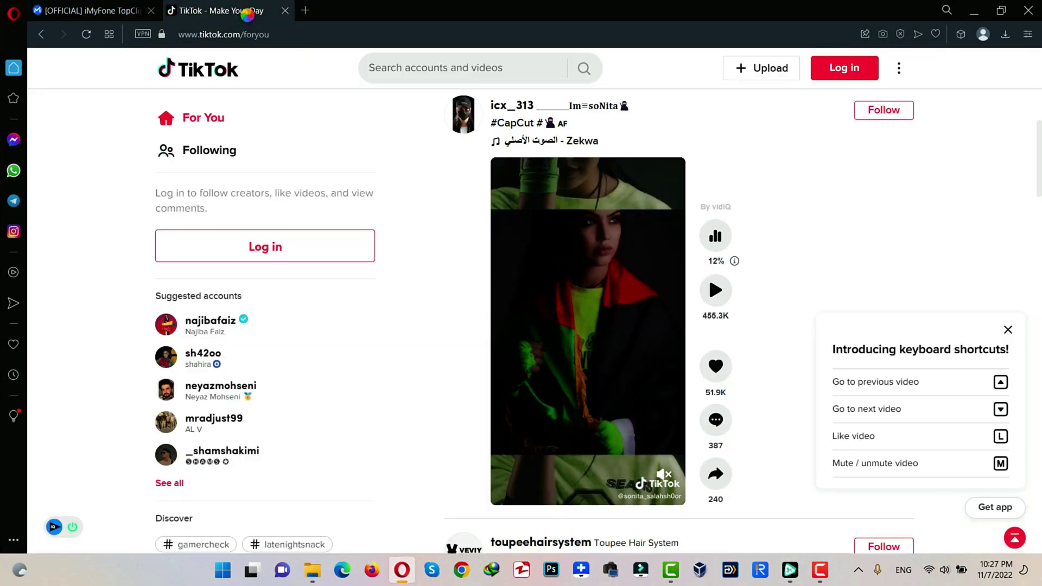
pyautogui.click(513, 479)
pyautogui.moveTo(715, 474)
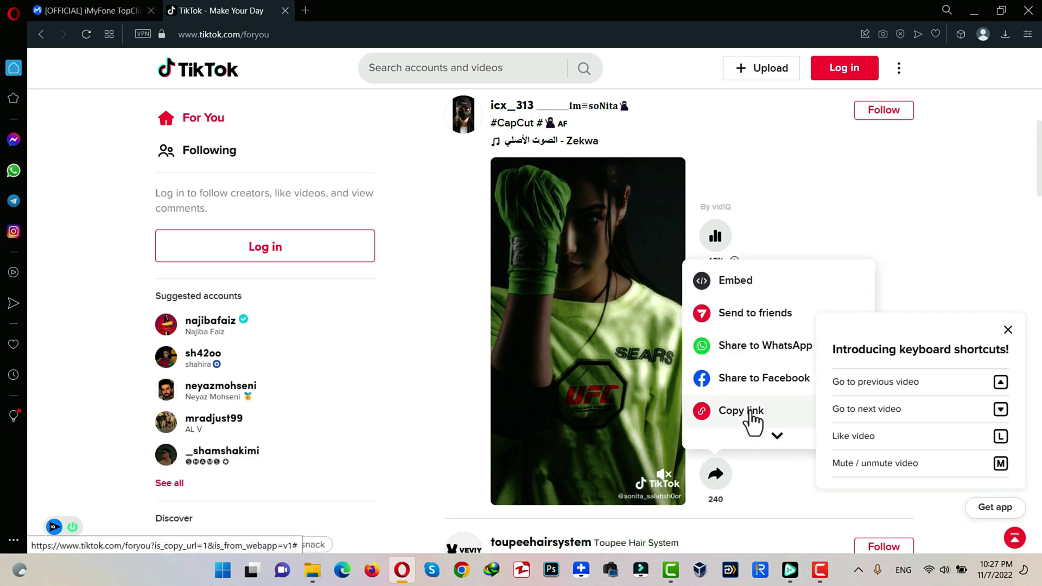
pyautogui.click(751, 412)
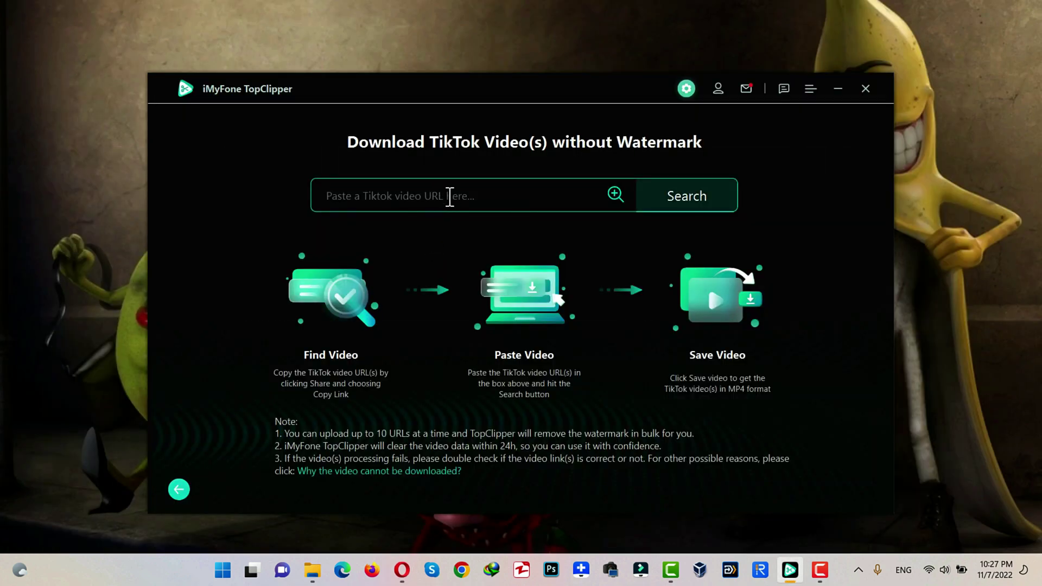
# Step: Paste the TikTok link into TopClipper's URL box and search for the video
pyautogui.hotkey('ctrl', 'v')
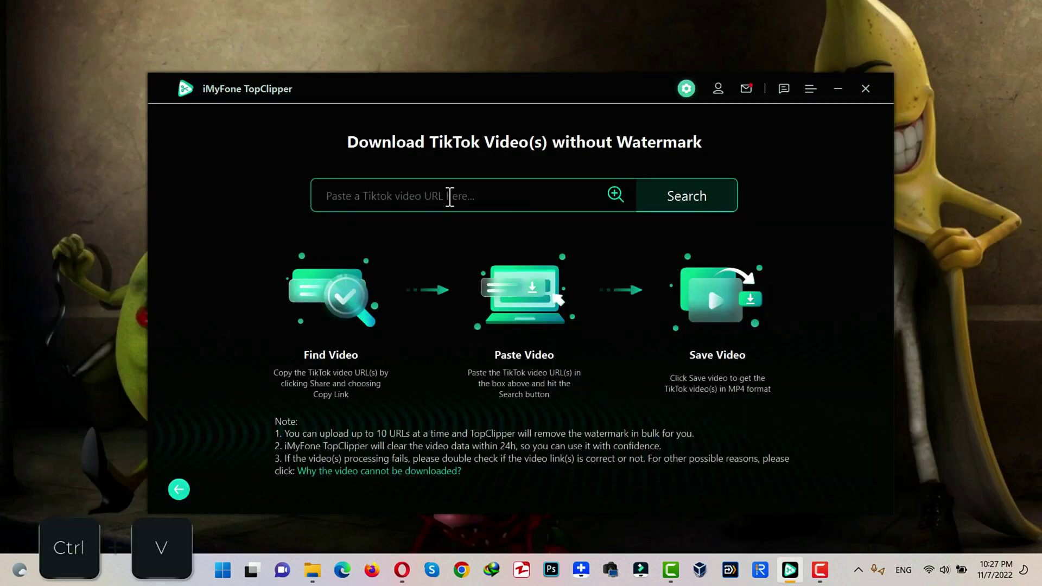
pyautogui.click(683, 196)
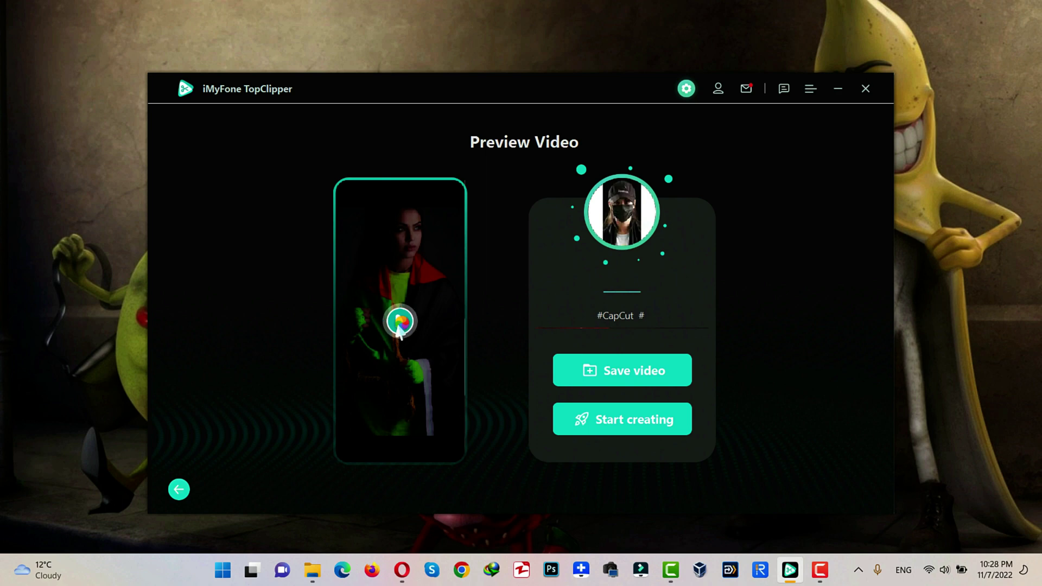
# Step: Play and close the preview, then save the video as an MP4 in Pictures
pyautogui.click(400, 321)
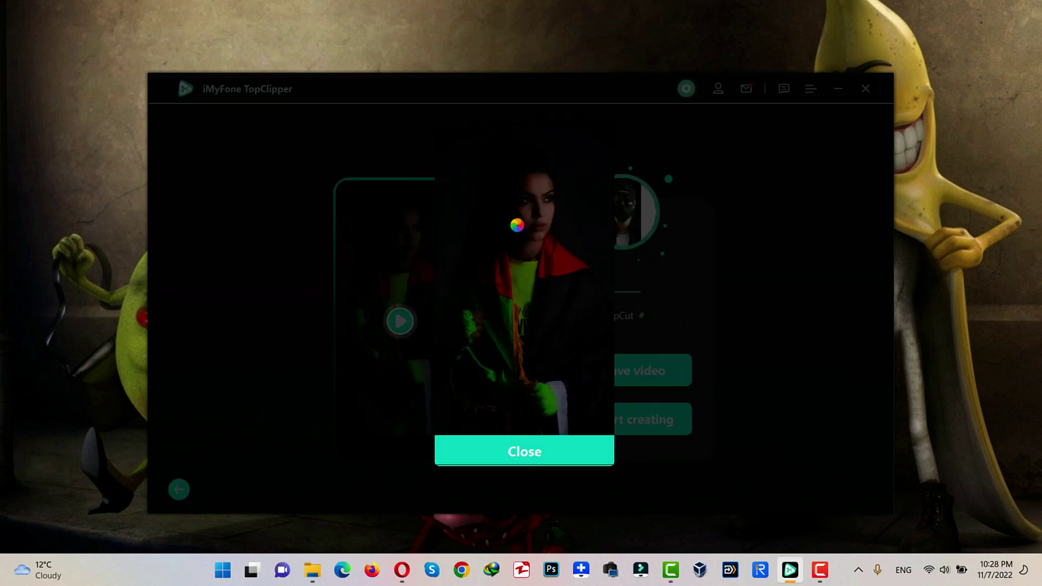
pyautogui.click(519, 453)
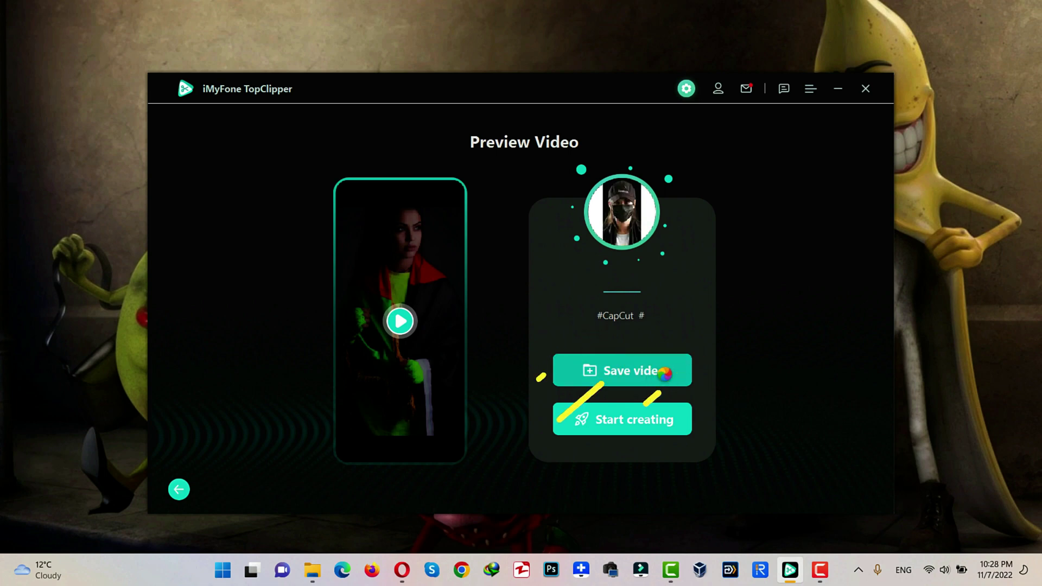
pyautogui.click(666, 373)
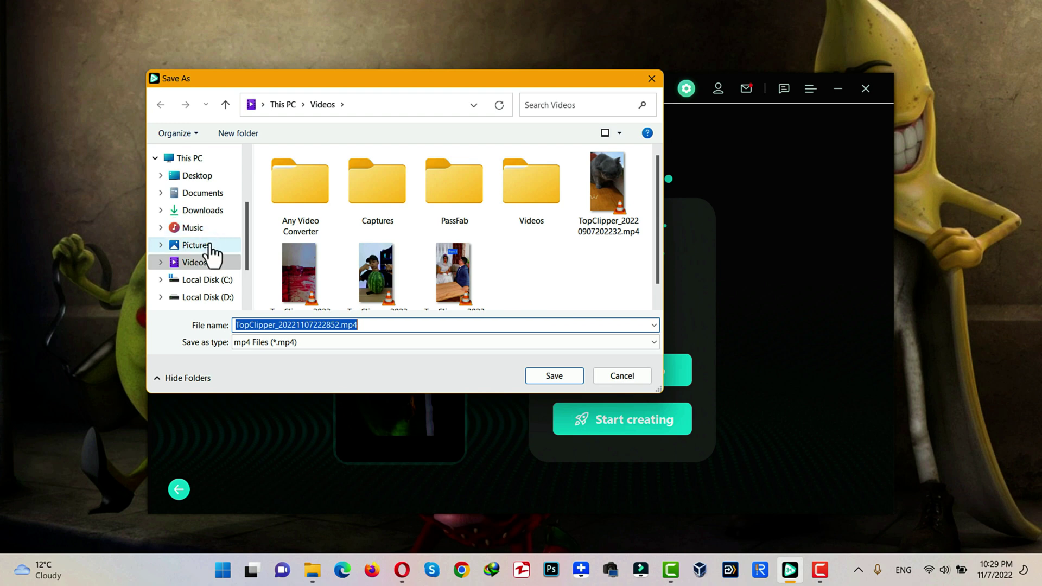
pyautogui.click(211, 252)
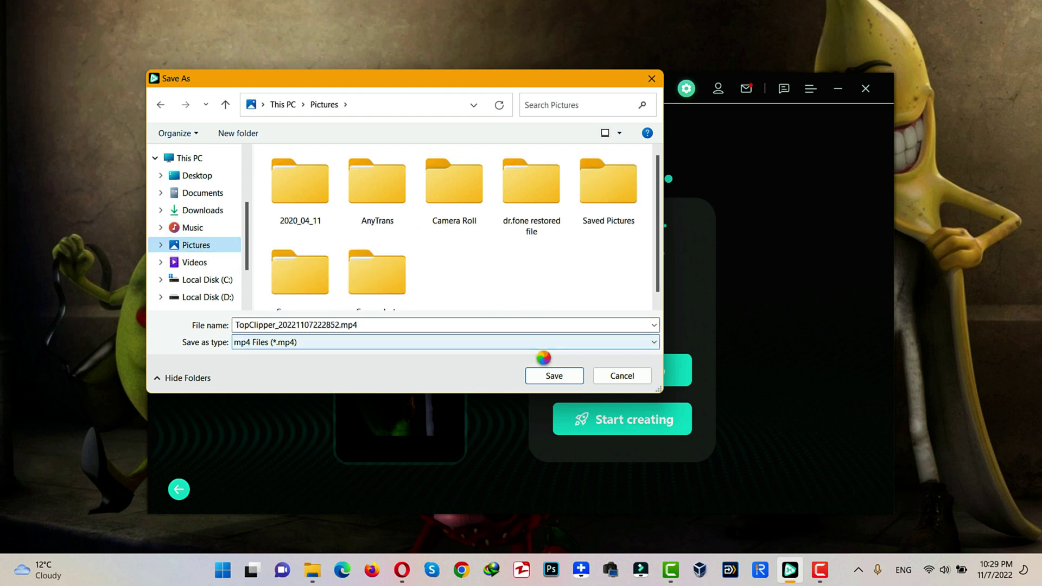
pyautogui.click(554, 376)
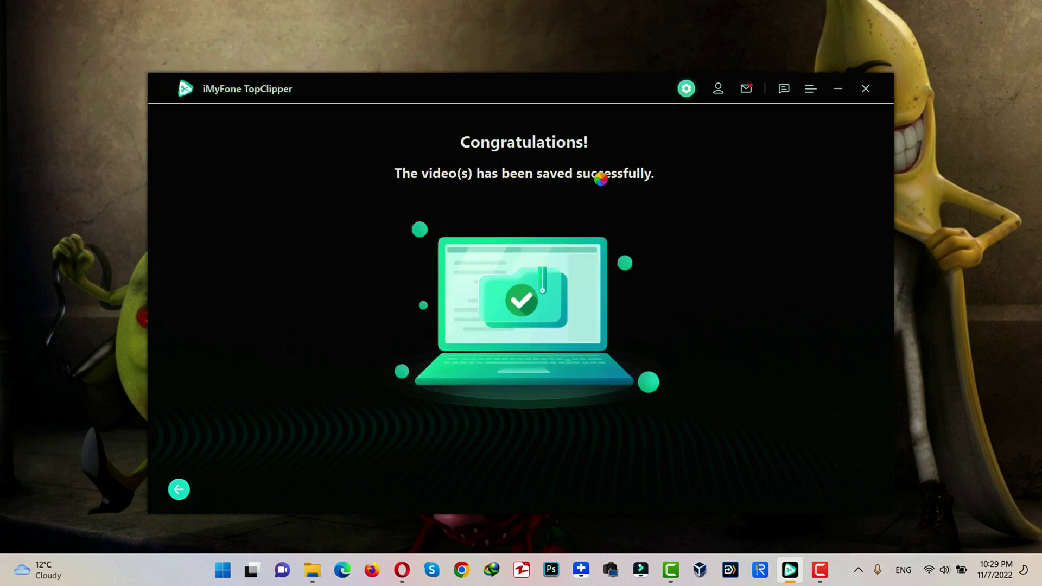
# Step: Minimize TopClipper and select the saved TopClipper MP4 in File Explorer's Pictures folder
pyautogui.click(837, 89)
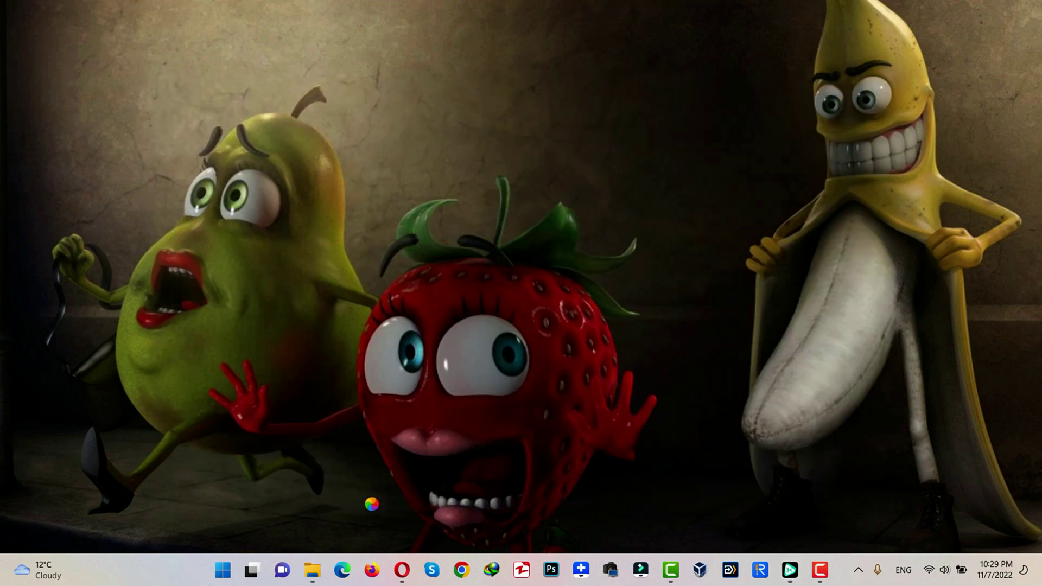
pyautogui.click(310, 569)
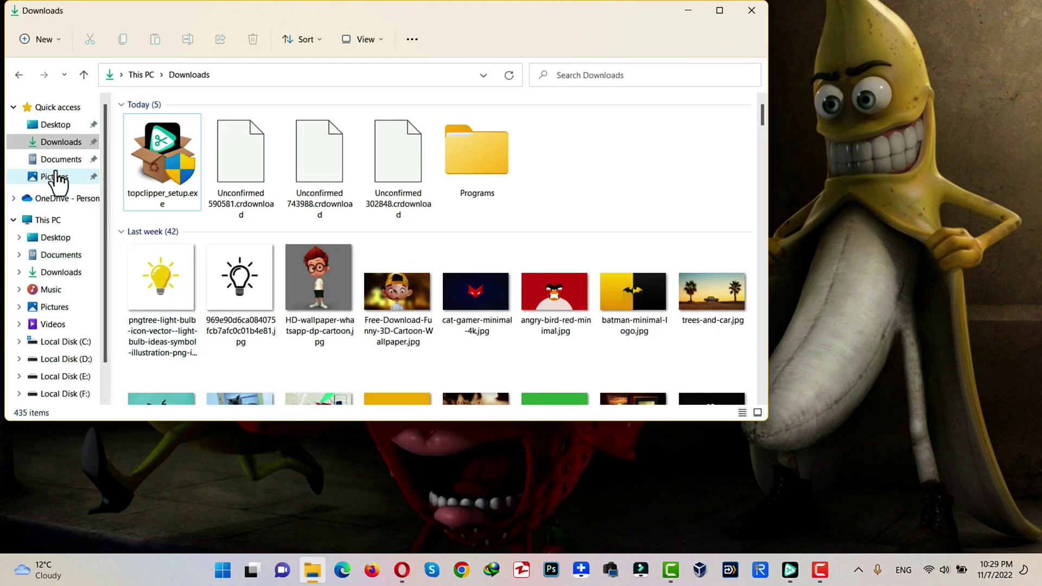
pyautogui.click(57, 181)
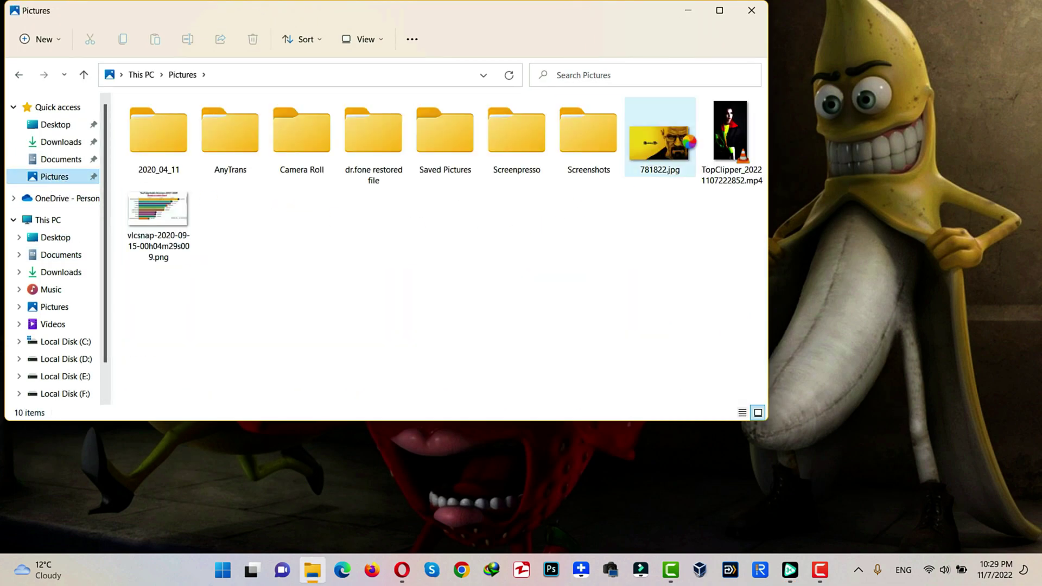
pyautogui.click(725, 135)
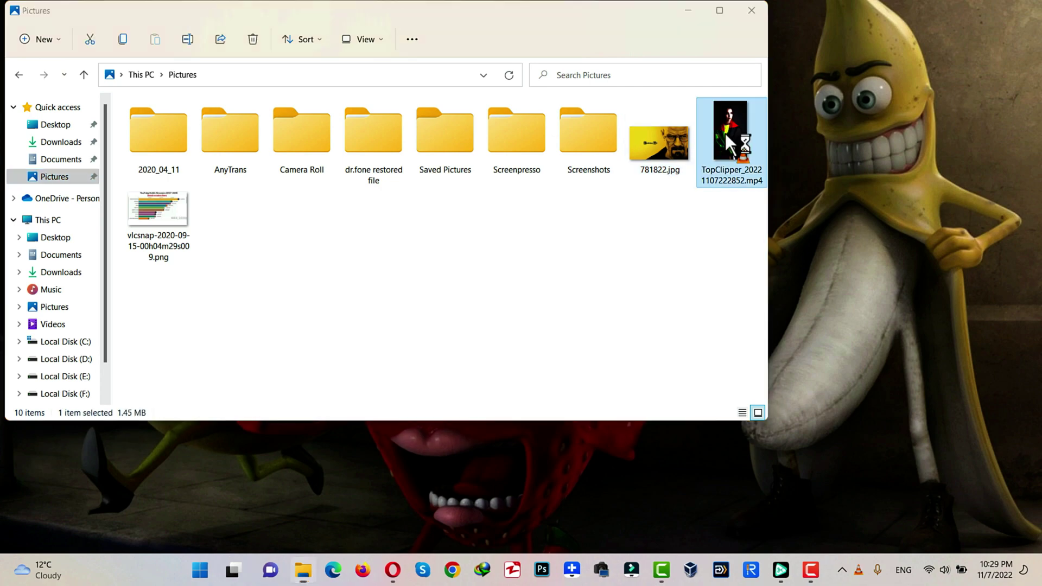